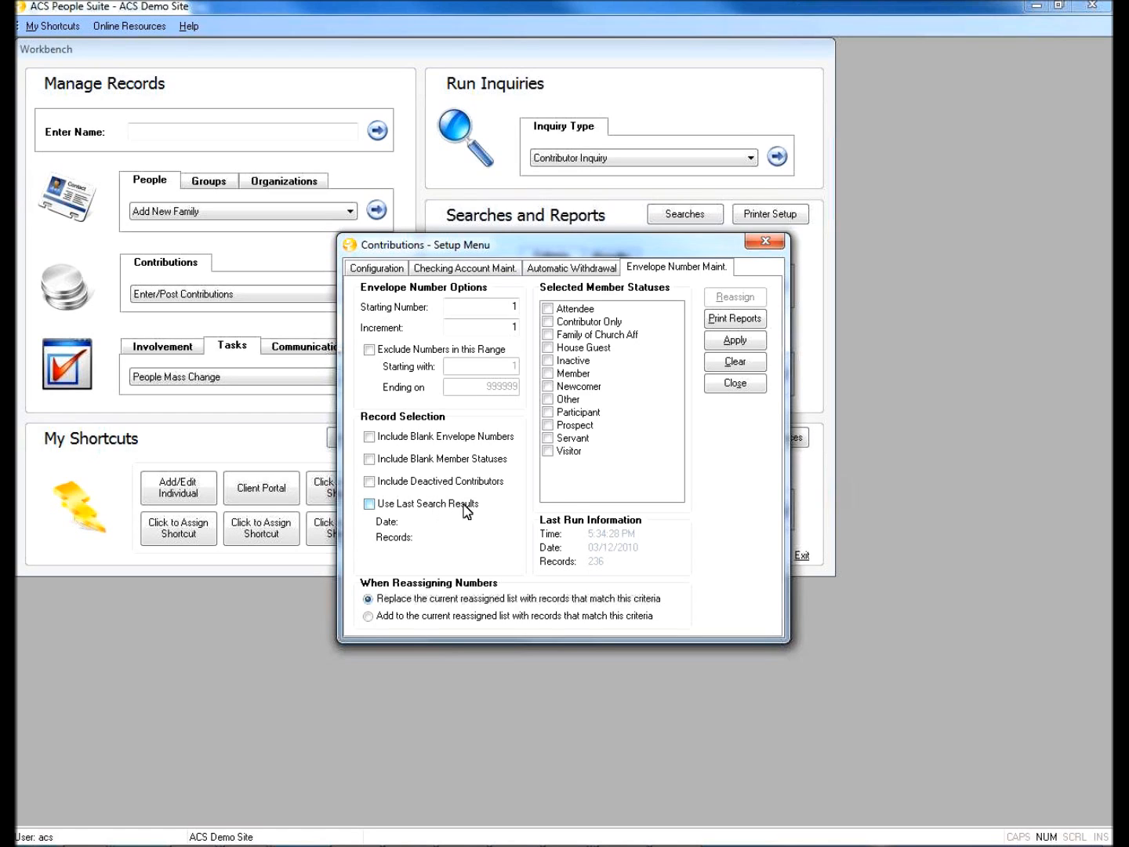
Step: Select the member statuses Member, Visitor, Servant, Prospect and Contributor Only, with reassignment set to replace the current reassigned list
{"action": "left_click", "coordinate": [546, 373]}
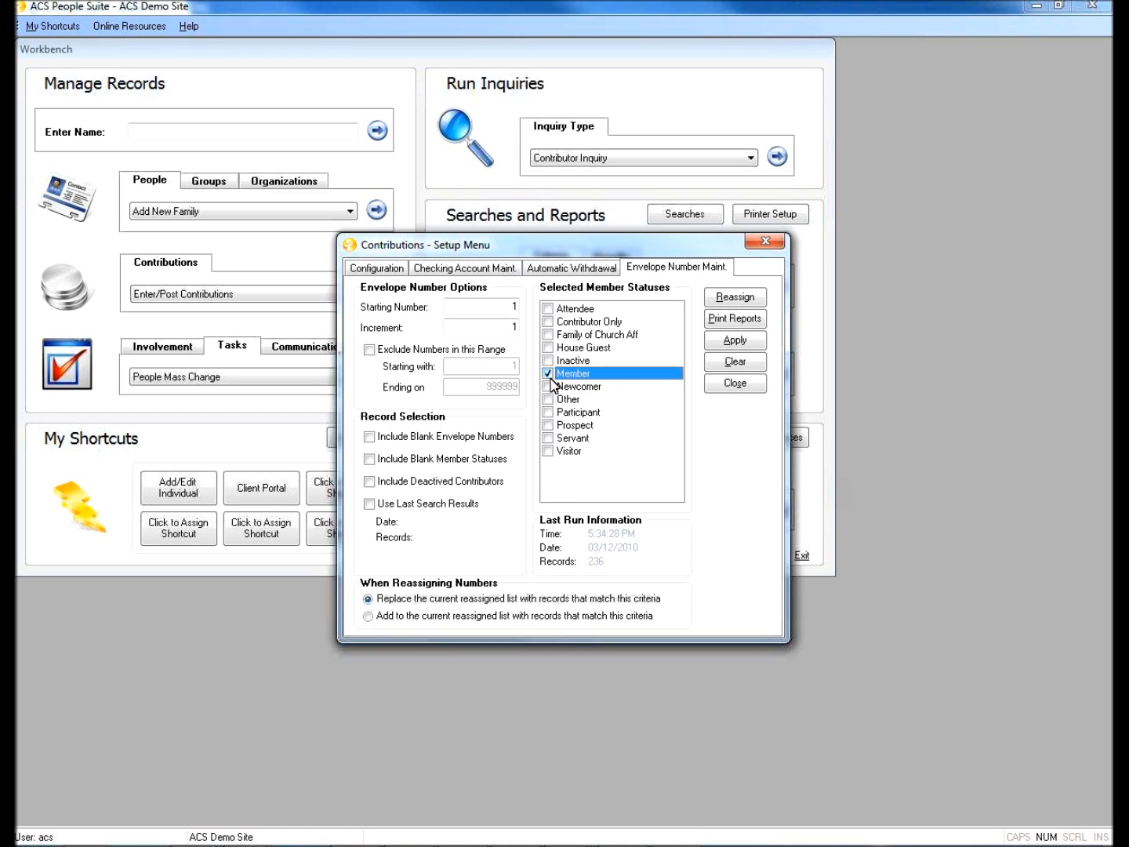
{"action": "left_click", "coordinate": [547, 451]}
{"action": "left_click", "coordinate": [546, 437]}
{"action": "left_click", "coordinate": [547, 425]}
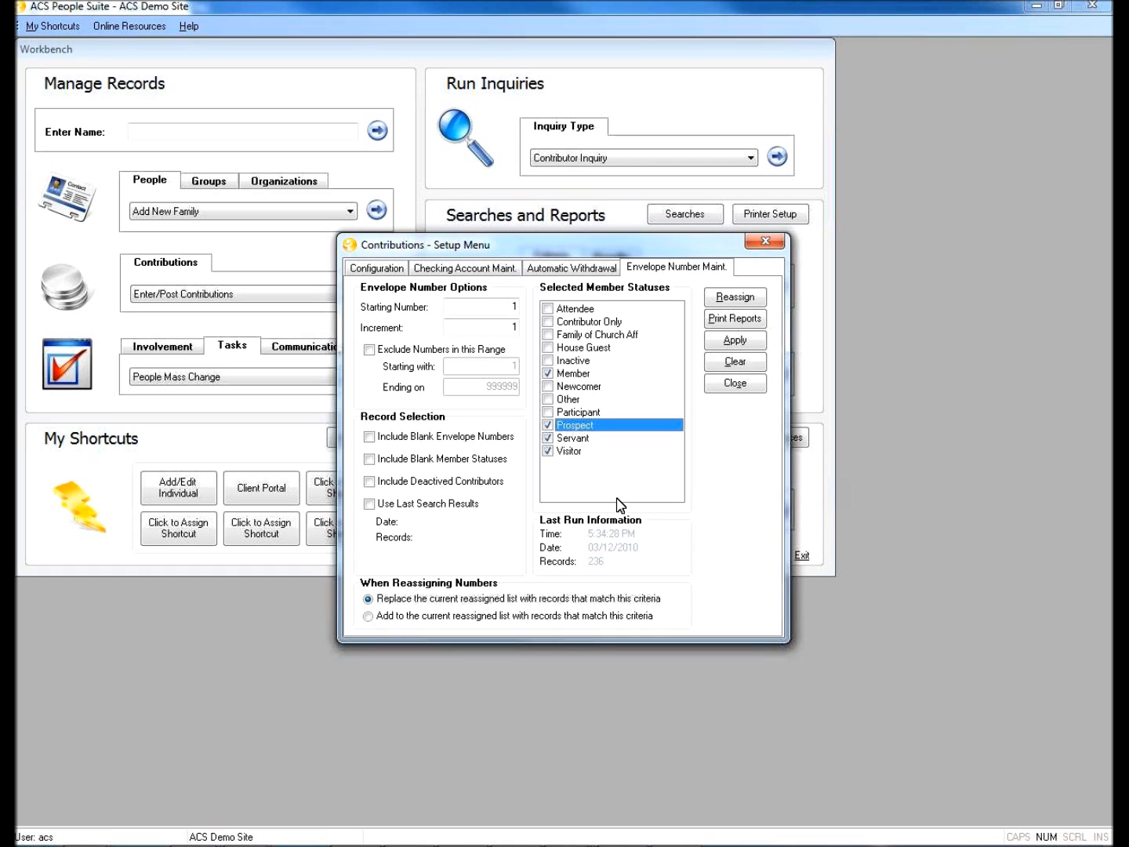
{"action": "left_click", "coordinate": [445, 617]}
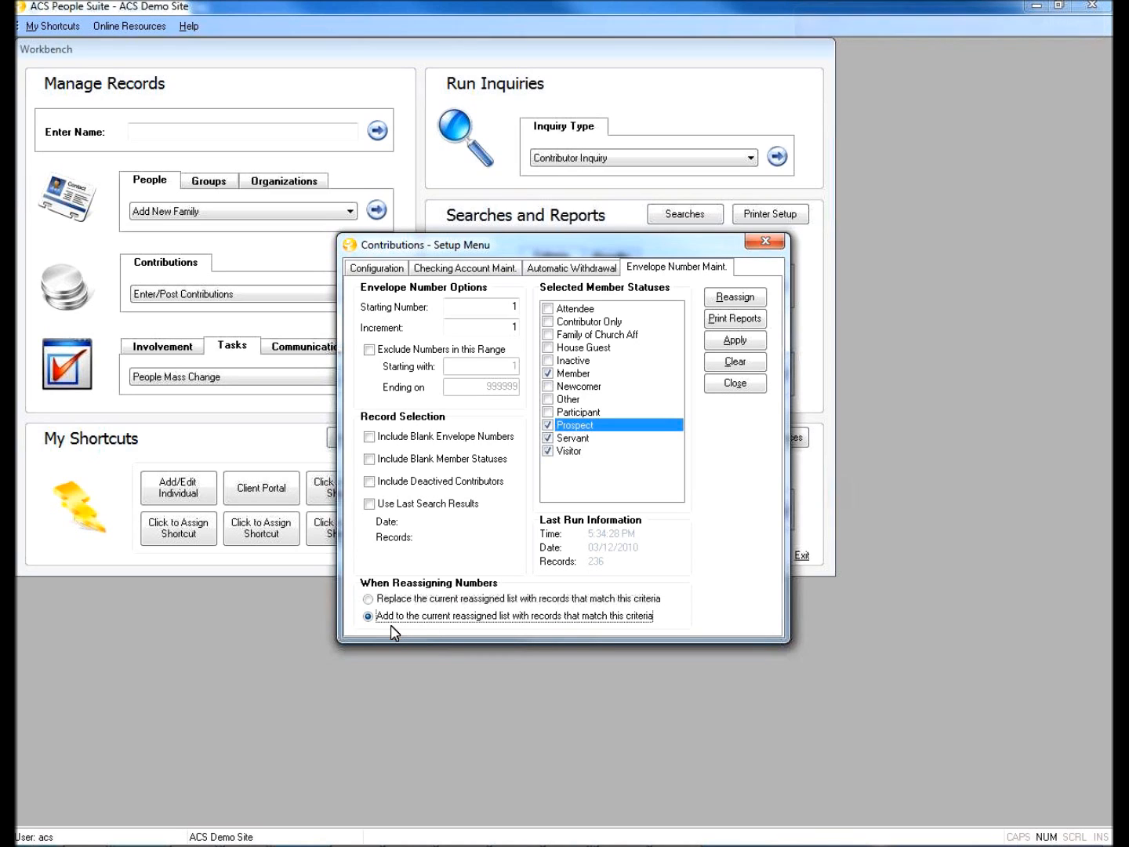
{"action": "left_click", "coordinate": [417, 599]}
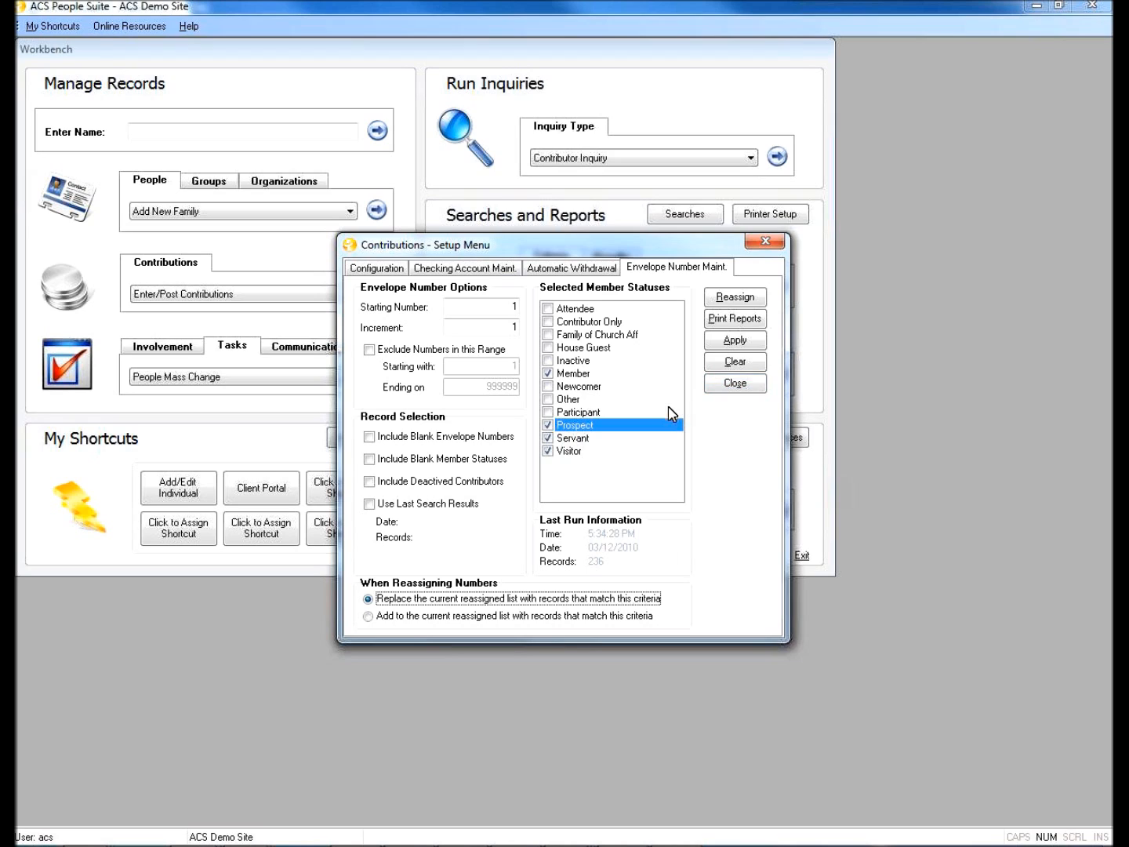
{"action": "left_click", "coordinate": [549, 321]}
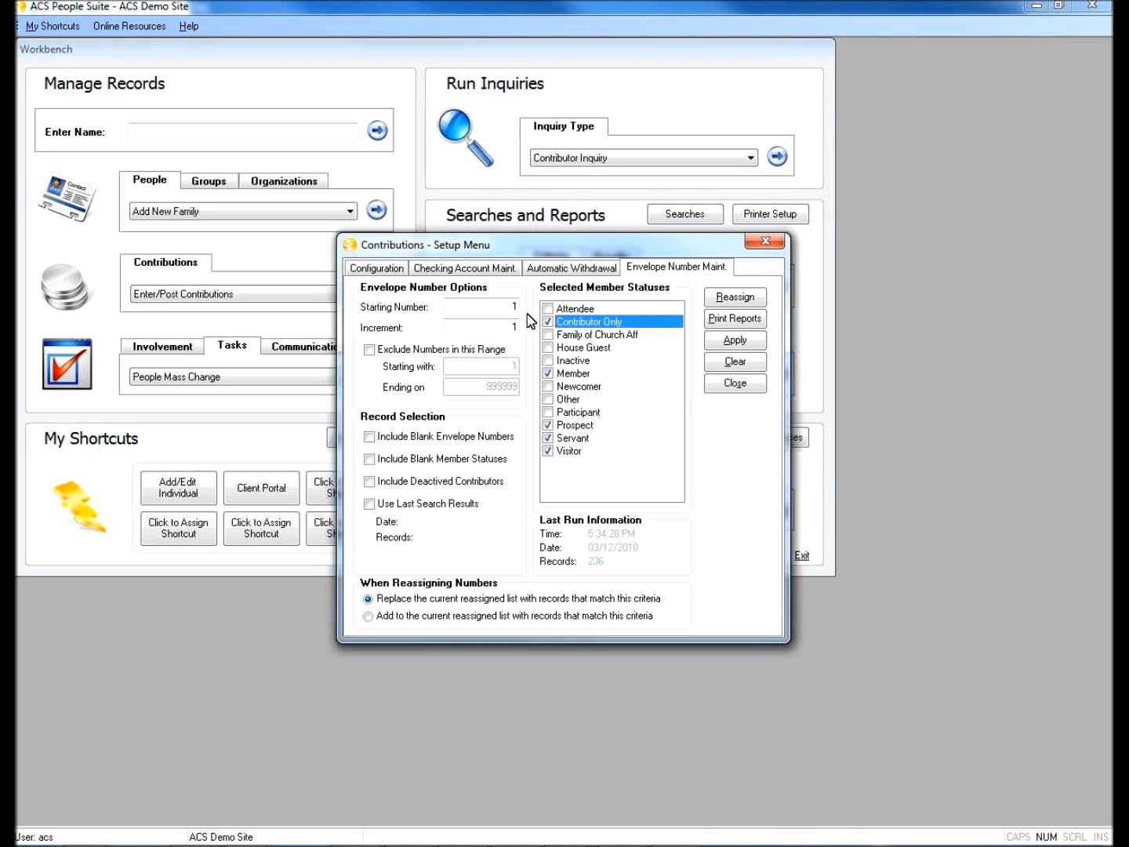
Step: Set the envelope starting number to 500 and the increment to 5
{"action": "type", "text": "500"}
{"action": "key", "text": "Tab"}
{"action": "type", "text": "5"}
{"action": "key", "text": "Tab"}
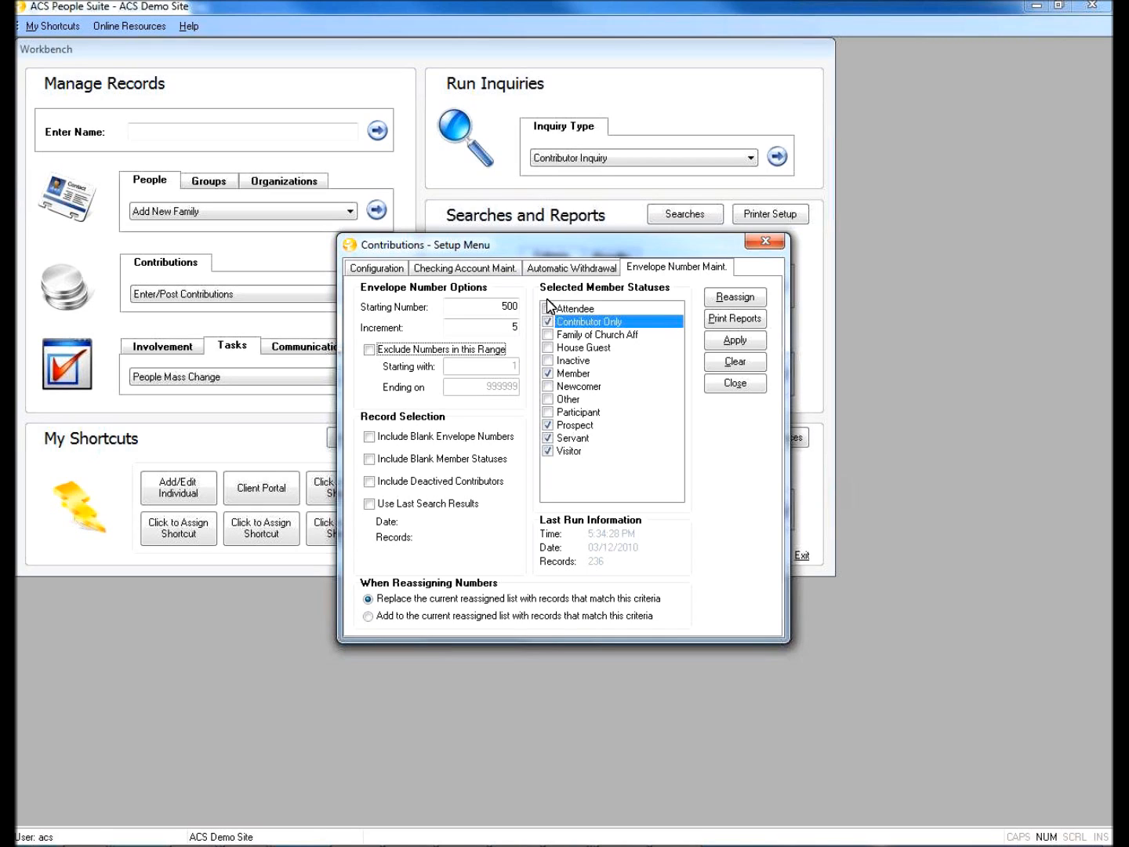
Step: Exclude envelope numbers 1 through 50 and include records with blank envelope numbers
{"action": "left_click", "coordinate": [440, 353]}
{"action": "key", "text": "Tab"}
{"action": "key", "text": "Tab"}
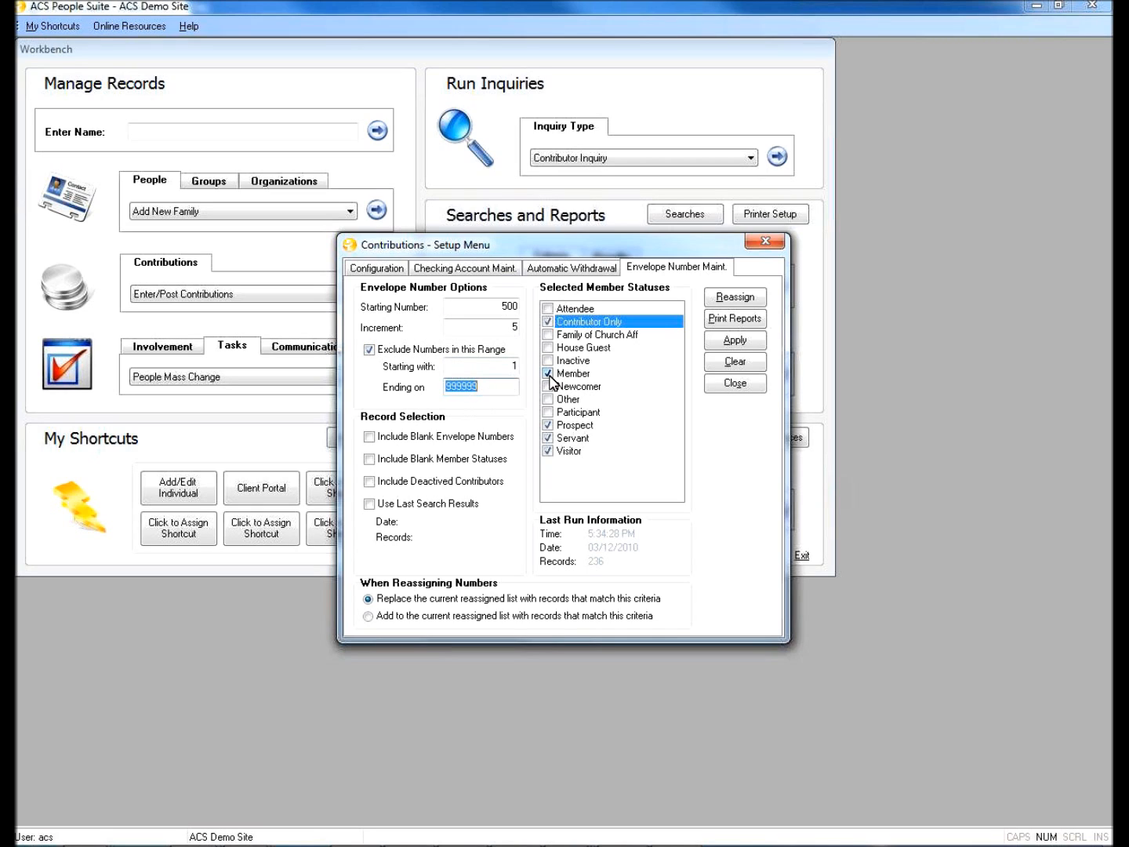
{"action": "type", "text": "50"}
{"action": "key", "text": "Tab"}
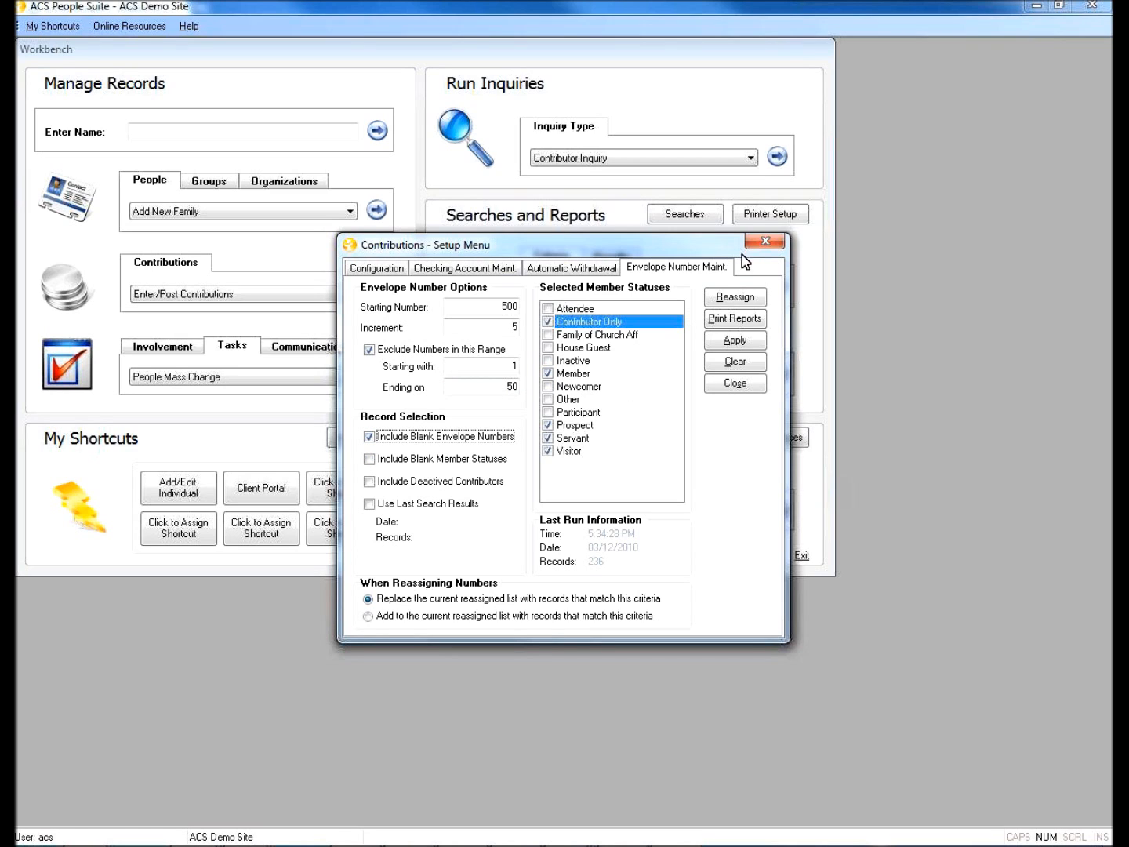
Step: Reassign the envelope numbers for the selected statuses and review both pages of the Reassignment Proof List
{"action": "left_click", "coordinate": [738, 299]}
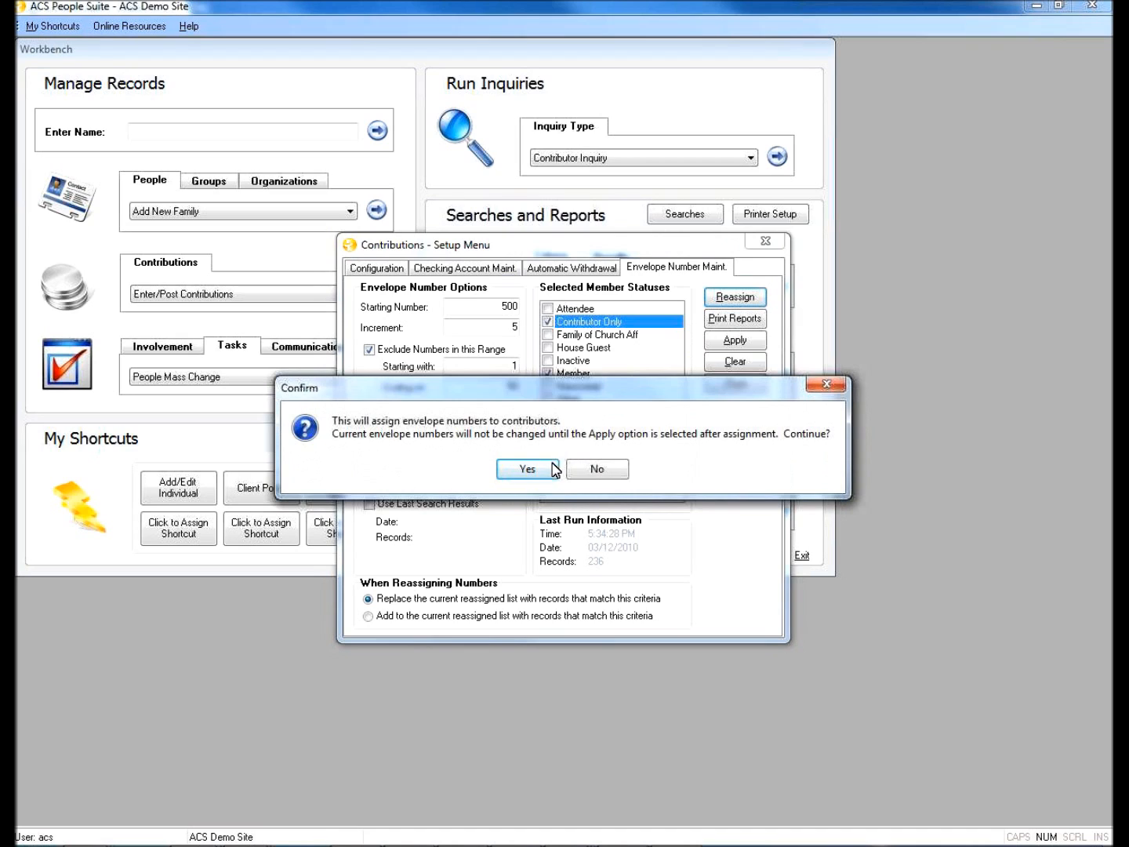
{"action": "left_click", "coordinate": [527, 469]}
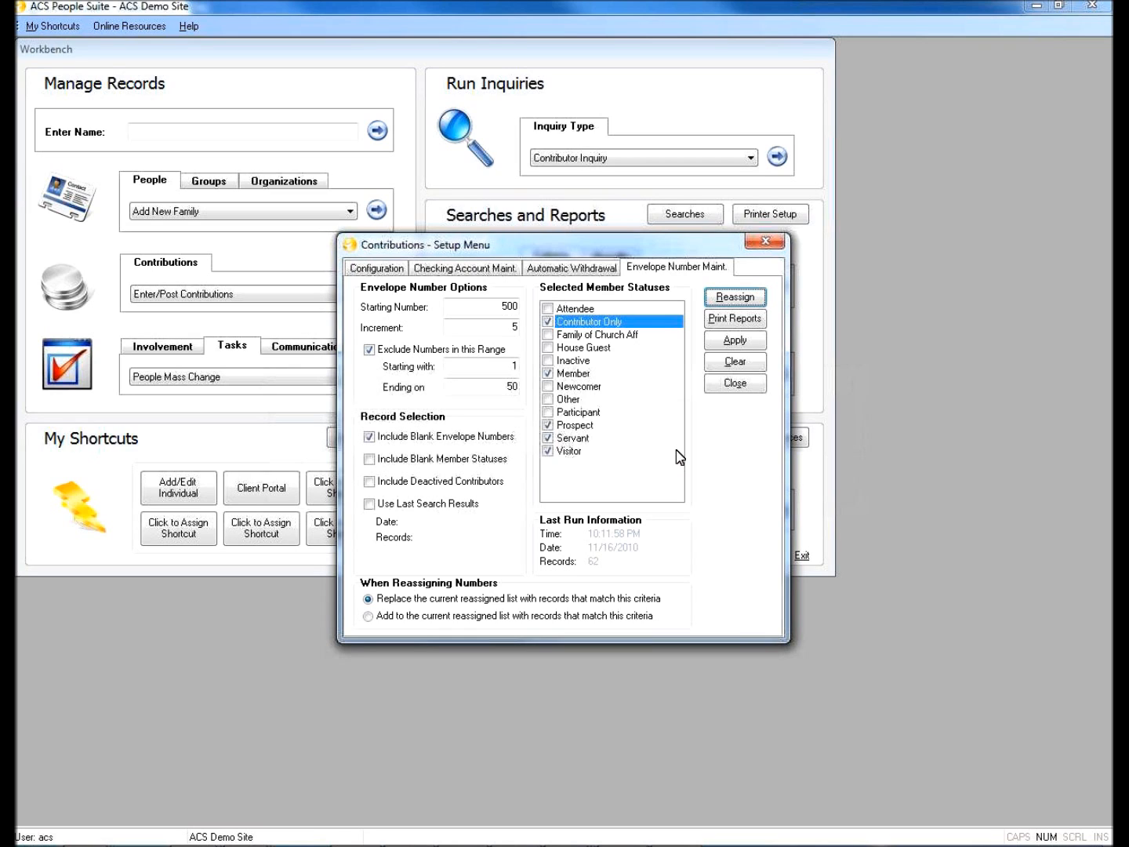
{"action": "left_click", "coordinate": [735, 319]}
{"action": "left_click", "coordinate": [704, 421]}
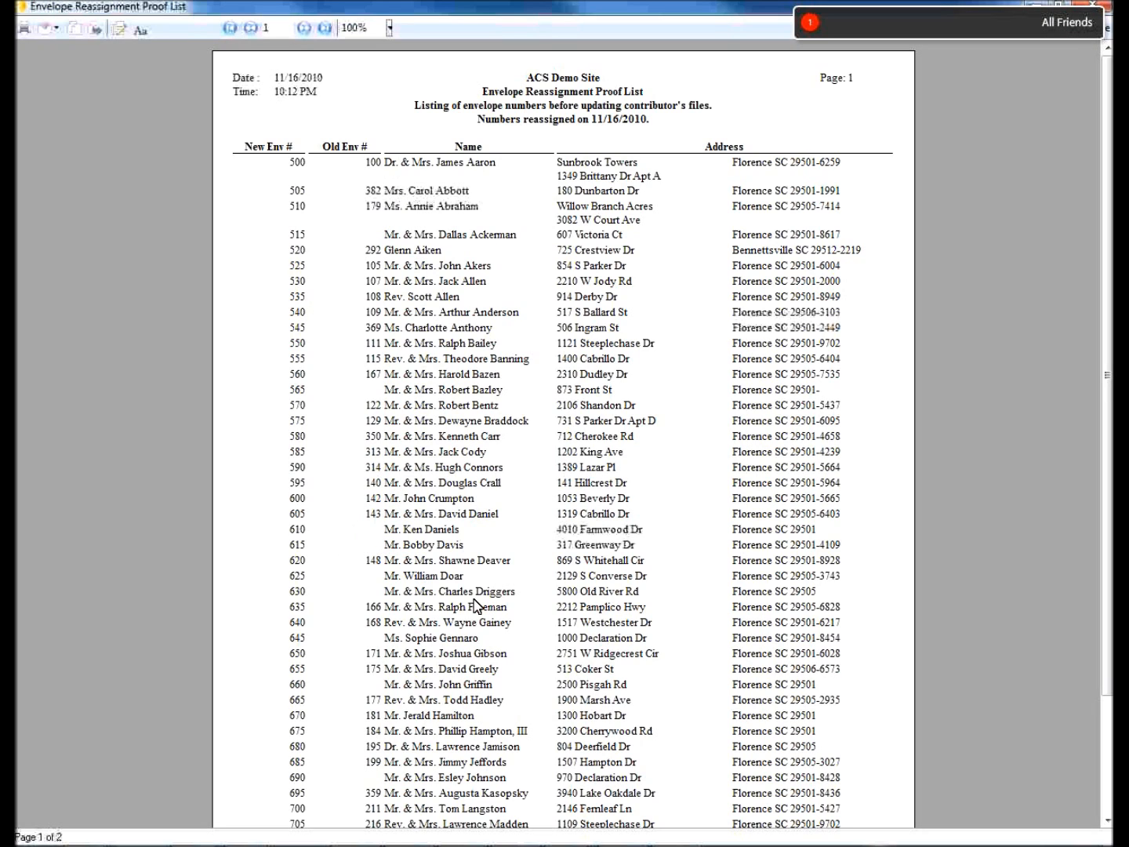
{"action": "scroll", "coordinate": [368, 517], "scroll_direction": "down", "scroll_amount": 3}
{"action": "scroll", "coordinate": [444, 470], "scroll_direction": "up", "scroll_amount": 3}
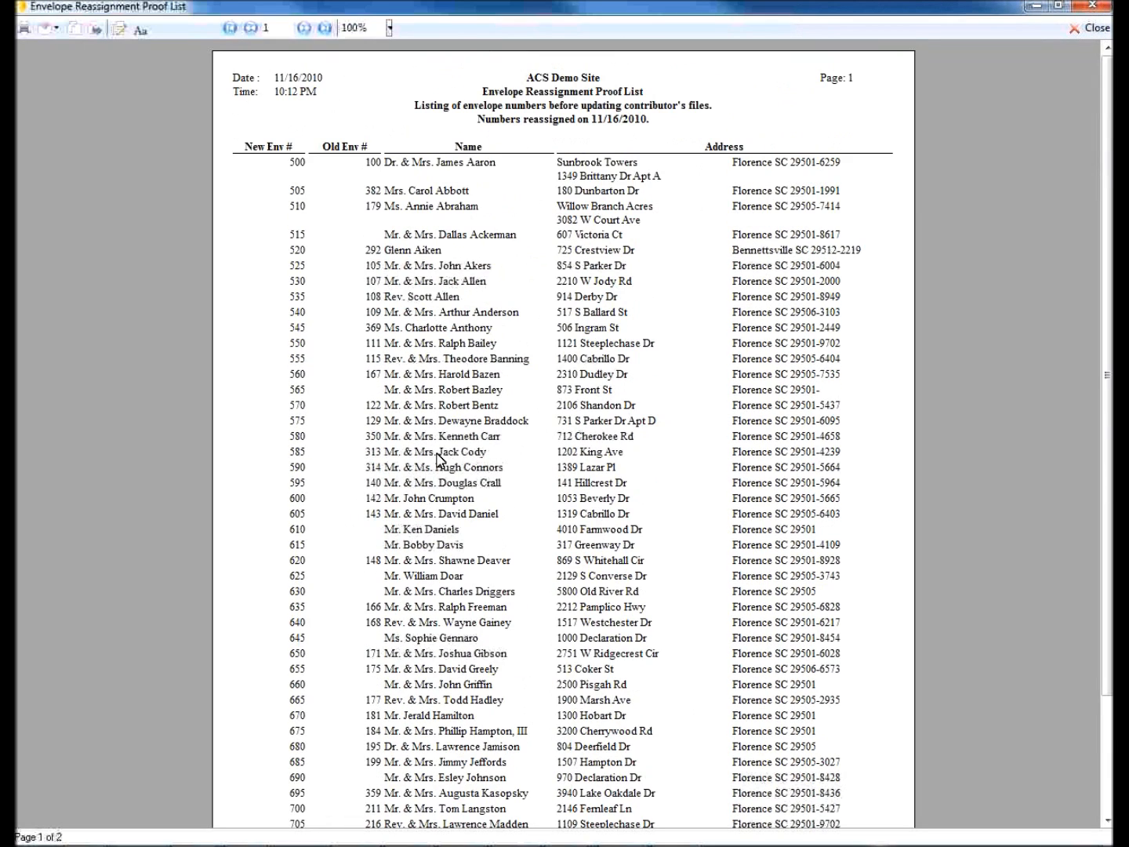
{"action": "left_click", "coordinate": [303, 29]}
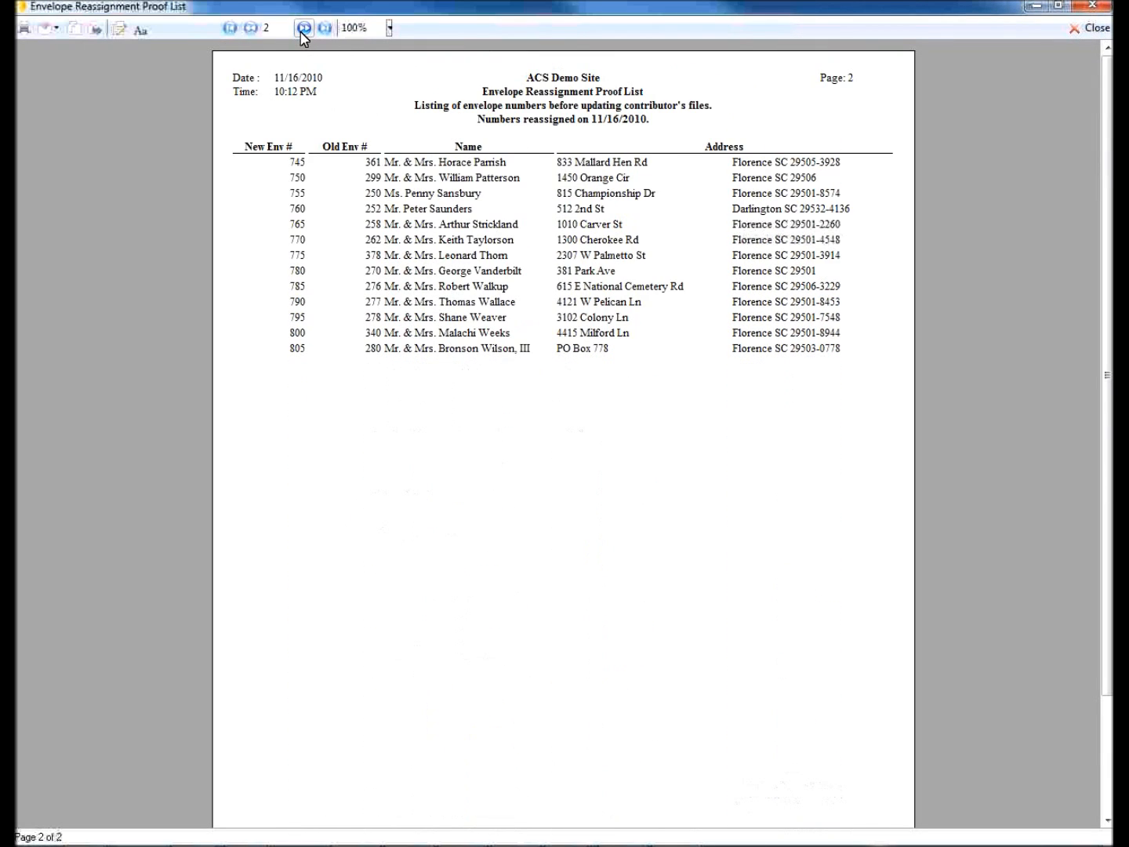
{"action": "left_click", "coordinate": [251, 29]}
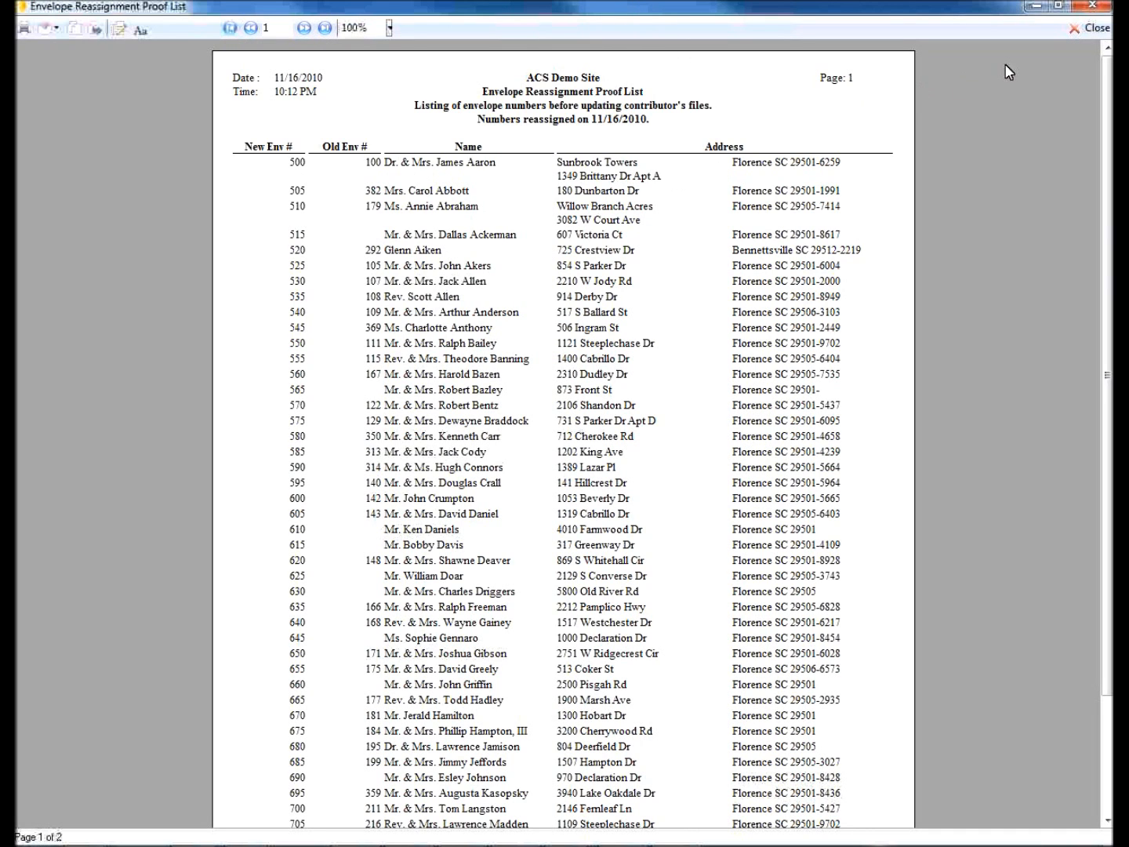
{"action": "left_click", "coordinate": [1086, 36]}
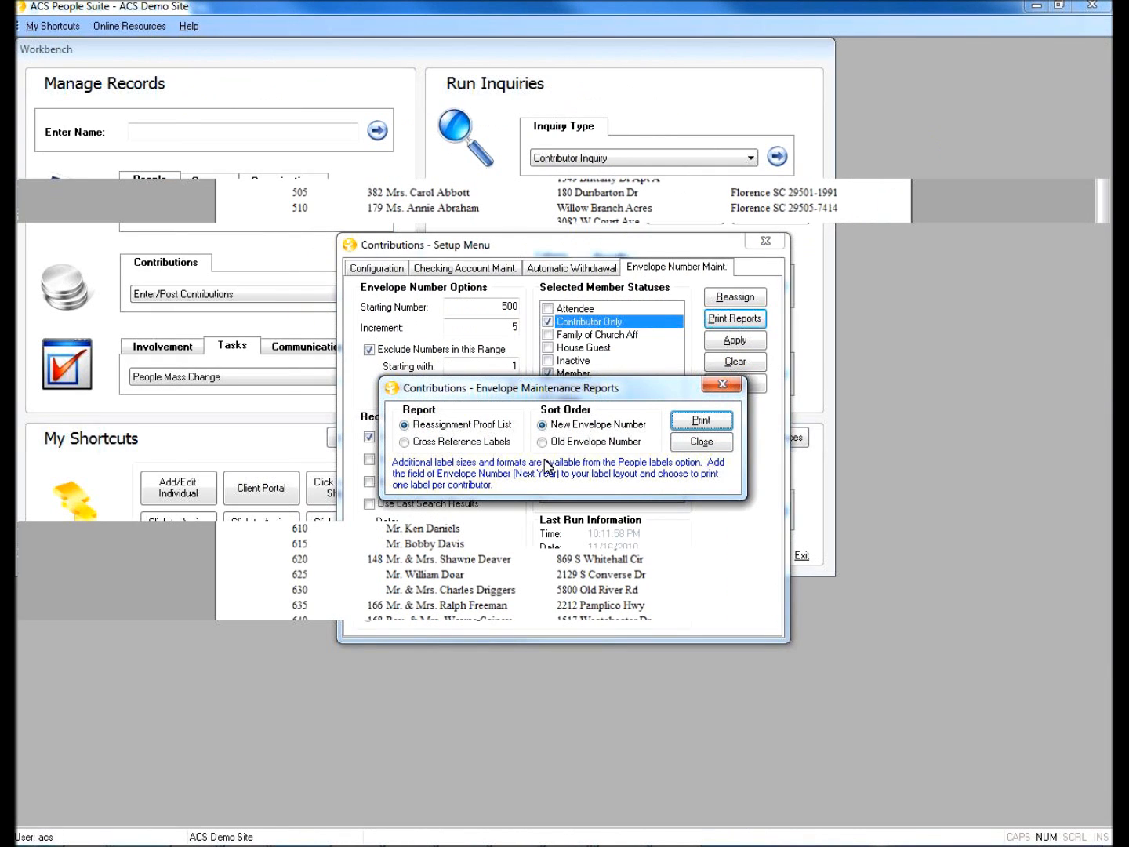
Step: Preview the Cross Reference Labels for the reassigned envelope numbers, leaving the envelope reports closed
{"action": "left_click", "coordinate": [462, 442]}
{"action": "left_click", "coordinate": [692, 421]}
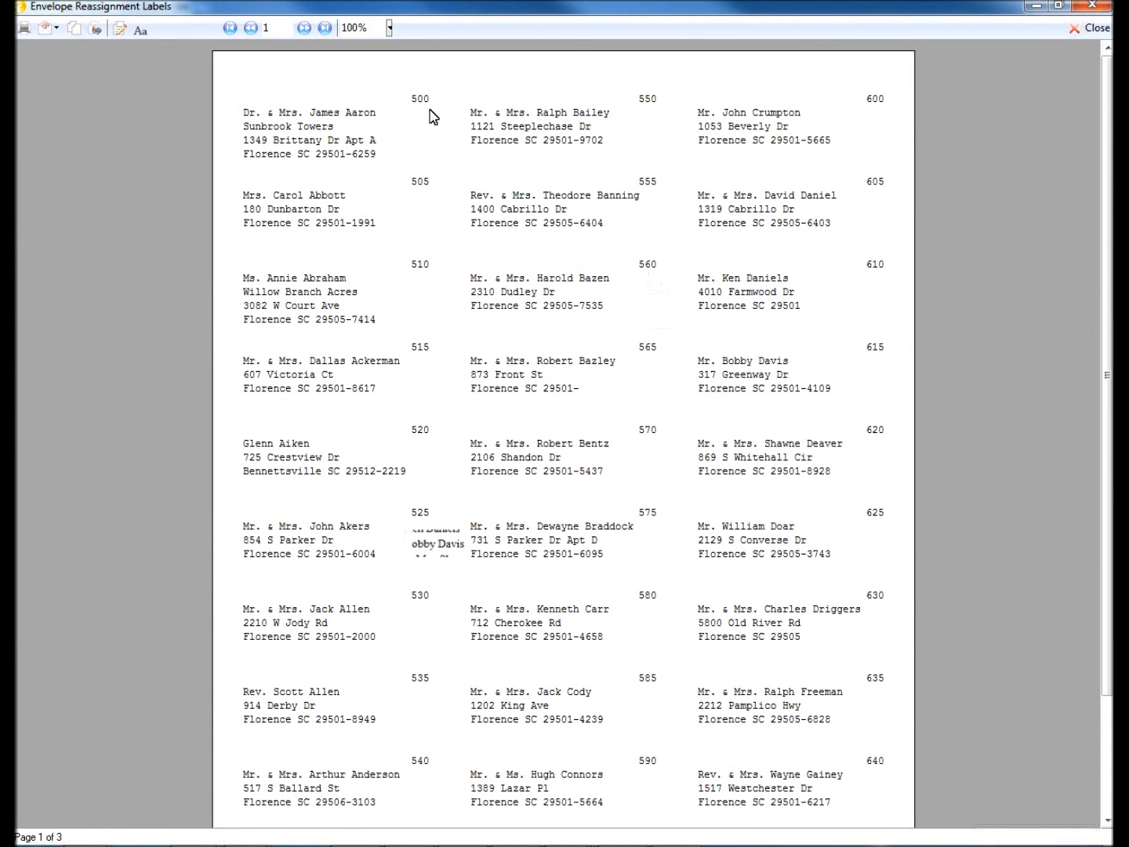
{"action": "left_click", "coordinate": [1091, 28]}
{"action": "left_click", "coordinate": [702, 443]}
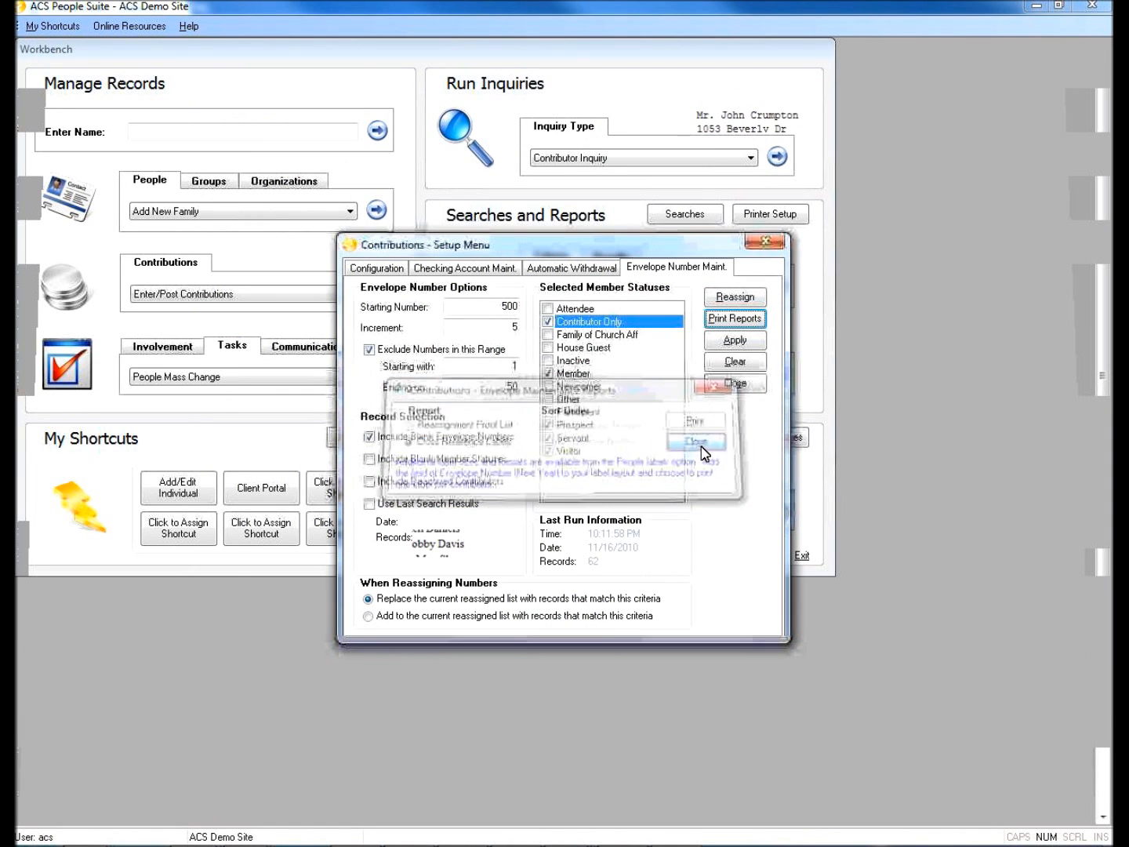
Step: Set reassignment to add to the current list, with only Family of Church Aff and House Guest as selected member statuses
{"action": "left_click", "coordinate": [414, 616]}
{"action": "left_click", "coordinate": [548, 348]}
{"action": "left_click", "coordinate": [547, 374]}
{"action": "left_click", "coordinate": [548, 335]}
{"action": "left_click", "coordinate": [548, 321]}
{"action": "left_click", "coordinate": [548, 373]}
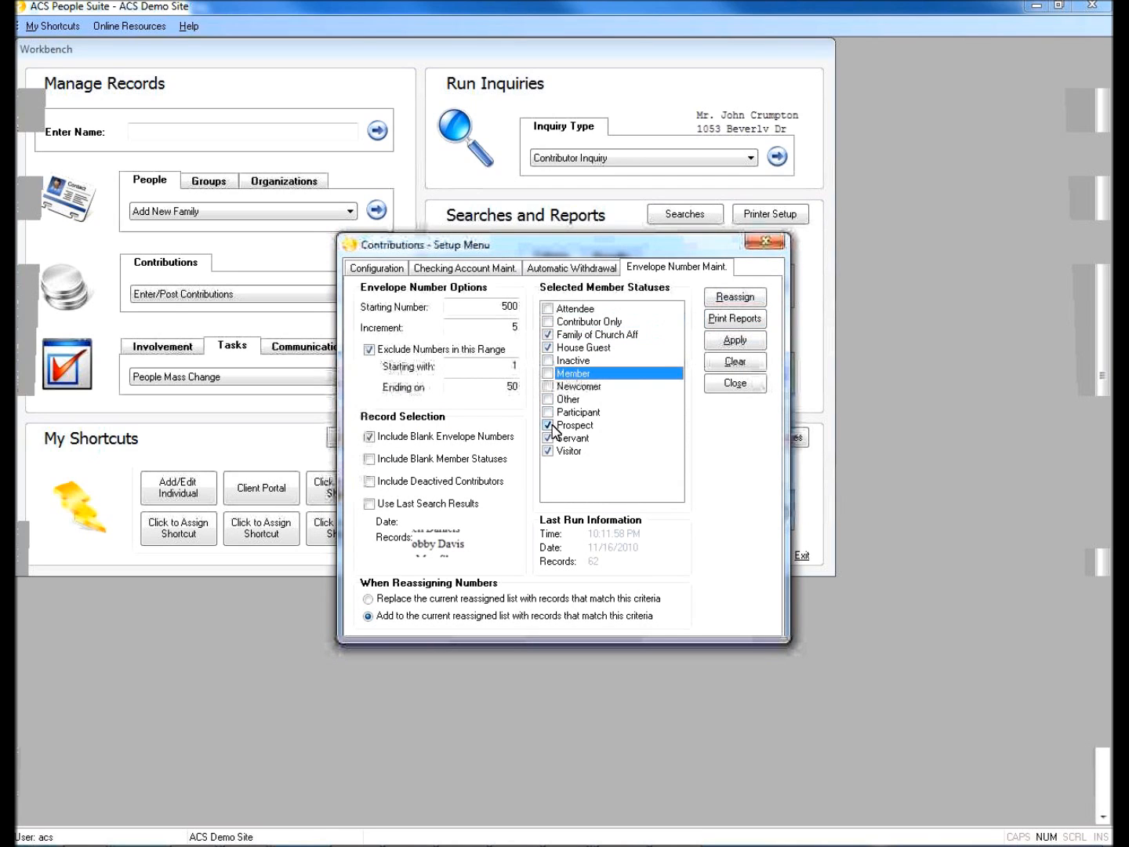
{"action": "left_click", "coordinate": [548, 424]}
{"action": "left_click", "coordinate": [547, 450]}
{"action": "left_click", "coordinate": [548, 437]}
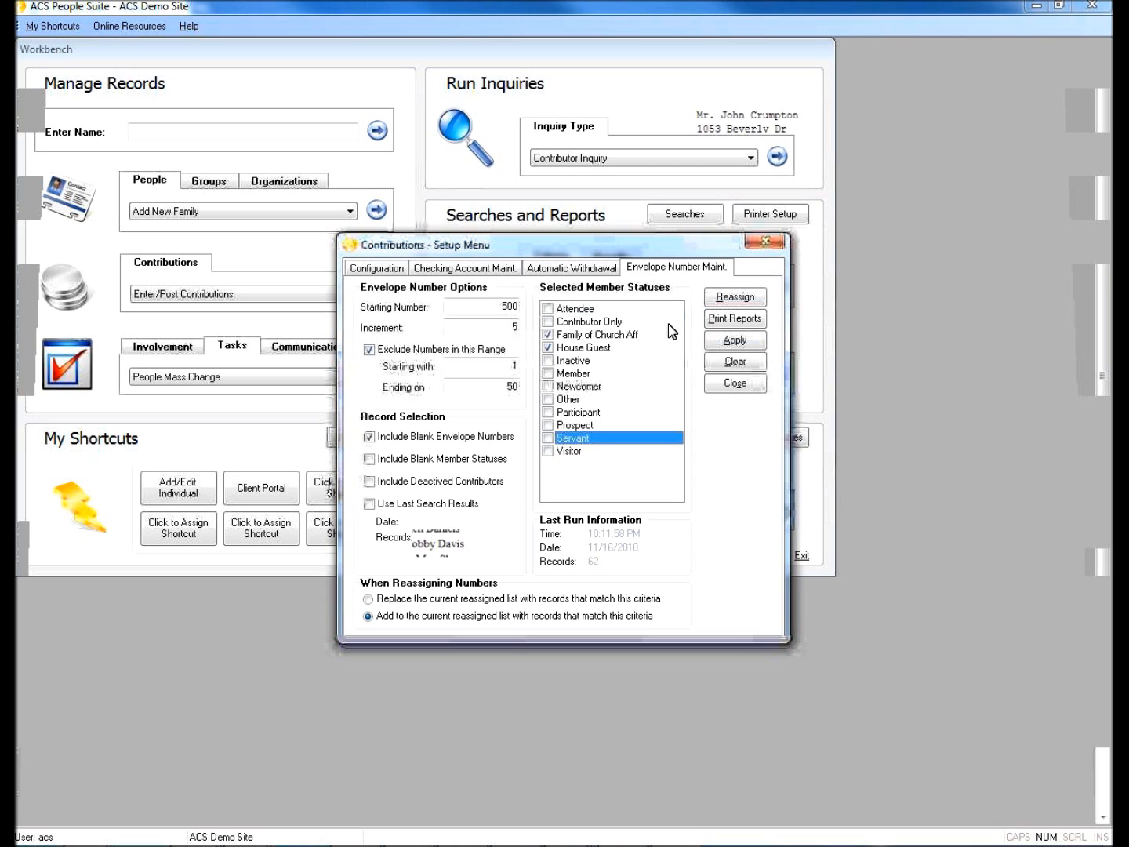
Step: Run the additional reassignment for the selected statuses and review the updated Reassignment Proof List through page 2
{"action": "left_click", "coordinate": [733, 303]}
{"action": "left_click", "coordinate": [525, 468]}
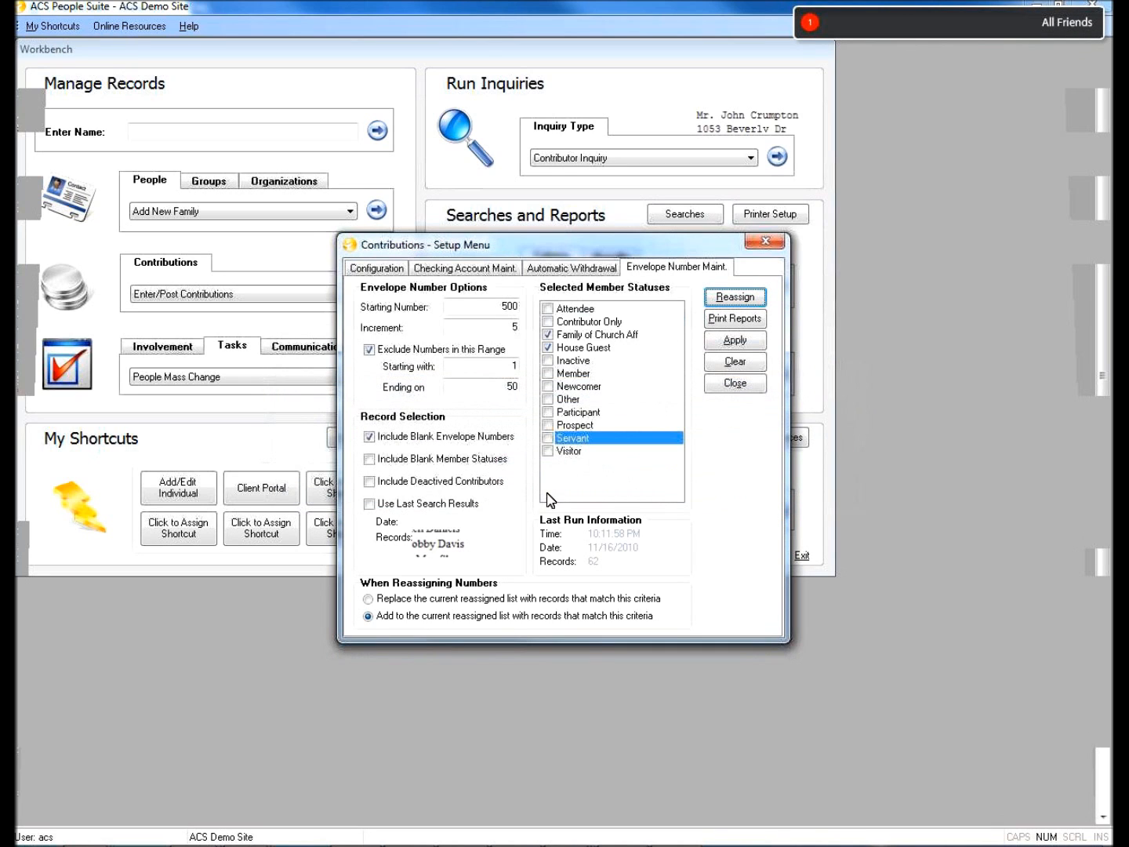
{"action": "left_click", "coordinate": [738, 320]}
{"action": "left_click", "coordinate": [701, 419]}
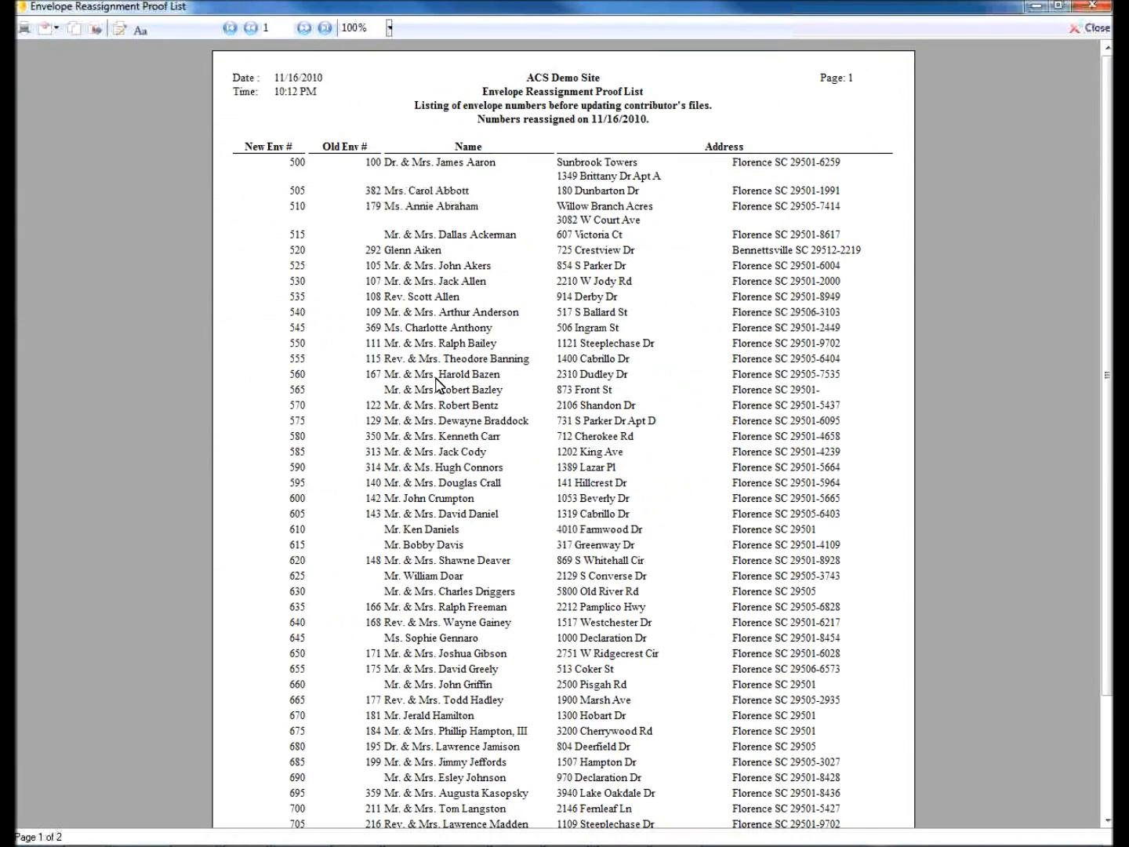
{"action": "scroll", "coordinate": [342, 333], "scroll_direction": "down", "scroll_amount": 3}
{"action": "left_click", "coordinate": [324, 30]}
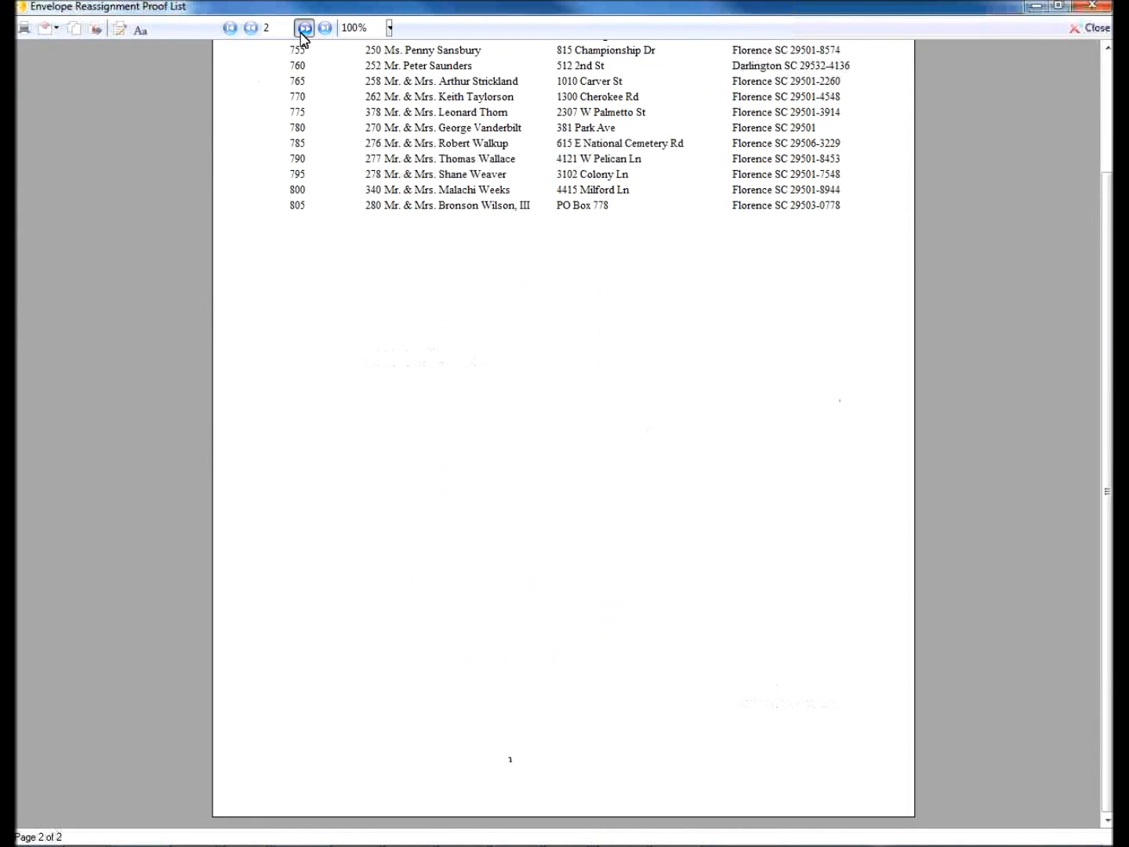
{"action": "scroll", "coordinate": [466, 252], "scroll_direction": "up", "scroll_amount": 3}
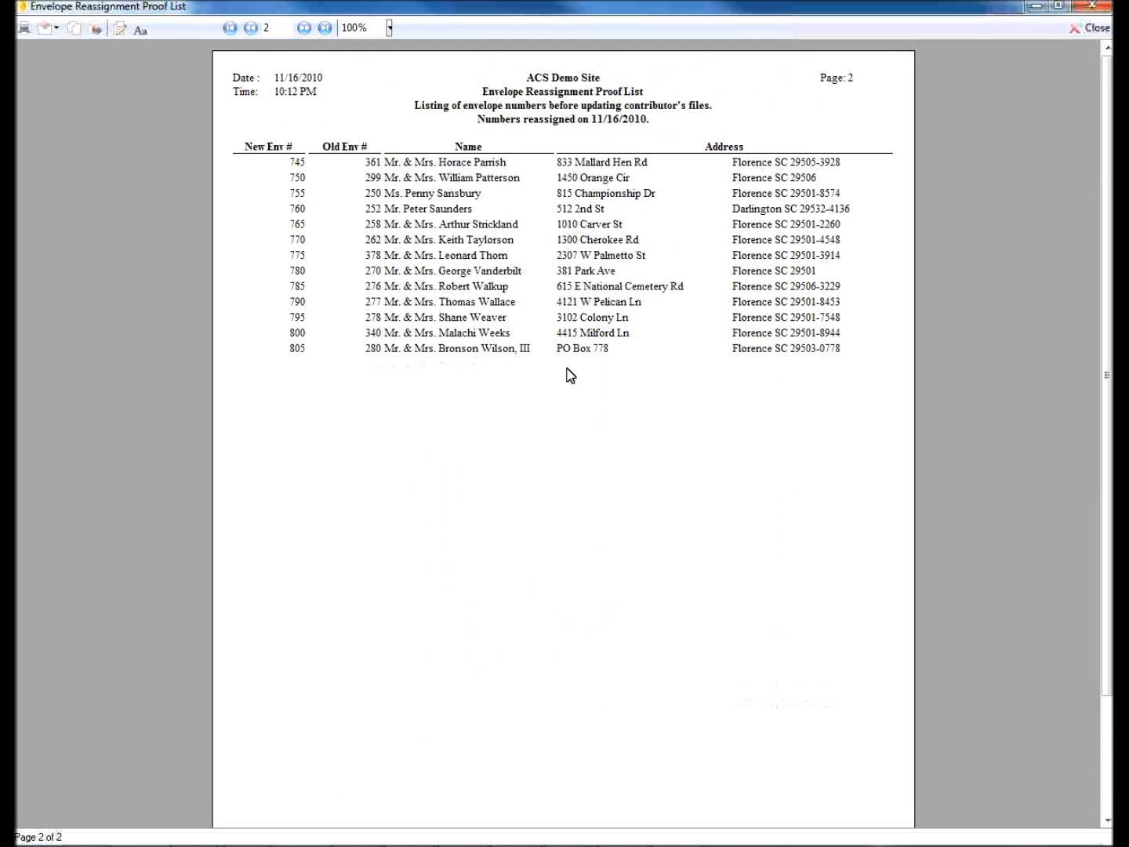
{"action": "left_click", "coordinate": [1102, 33]}
{"action": "left_click", "coordinate": [721, 448]}
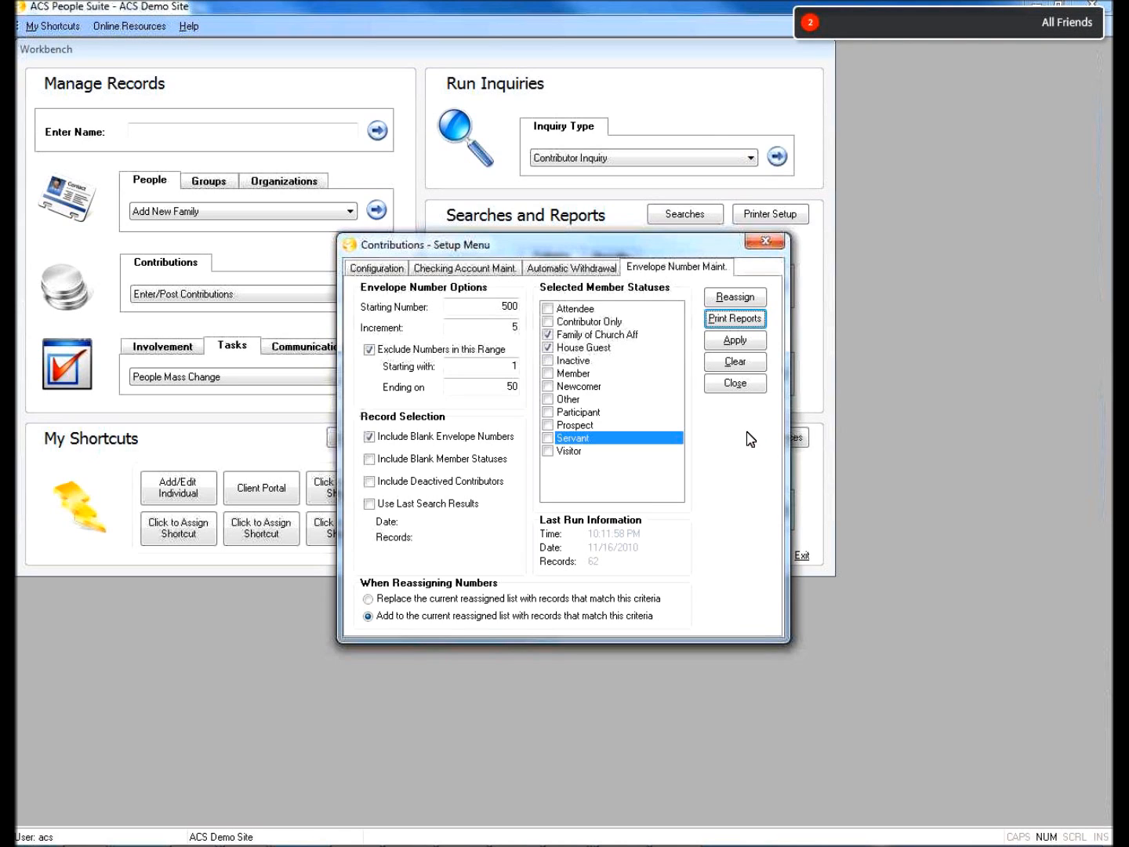
Step: Apply the envelope number changes to the contributor records and close the Contributions setup
{"action": "left_click", "coordinate": [733, 340]}
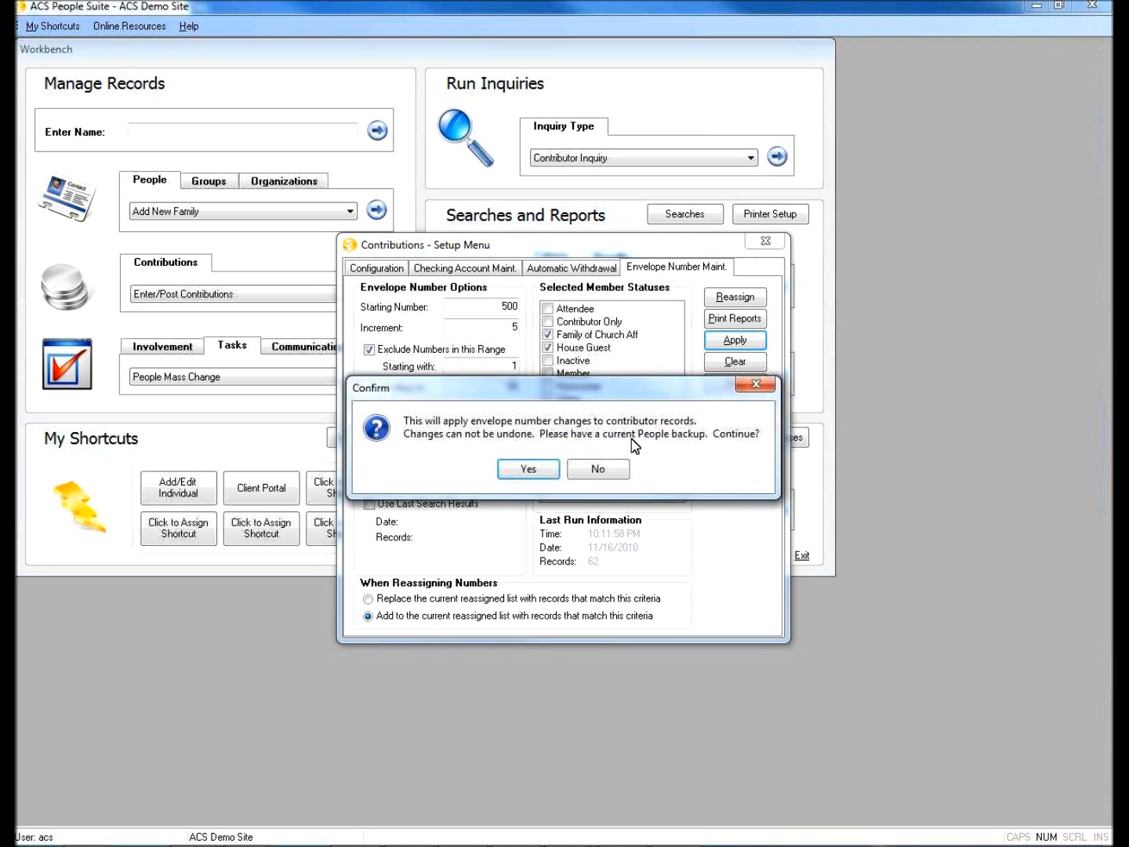
{"action": "left_click", "coordinate": [530, 468]}
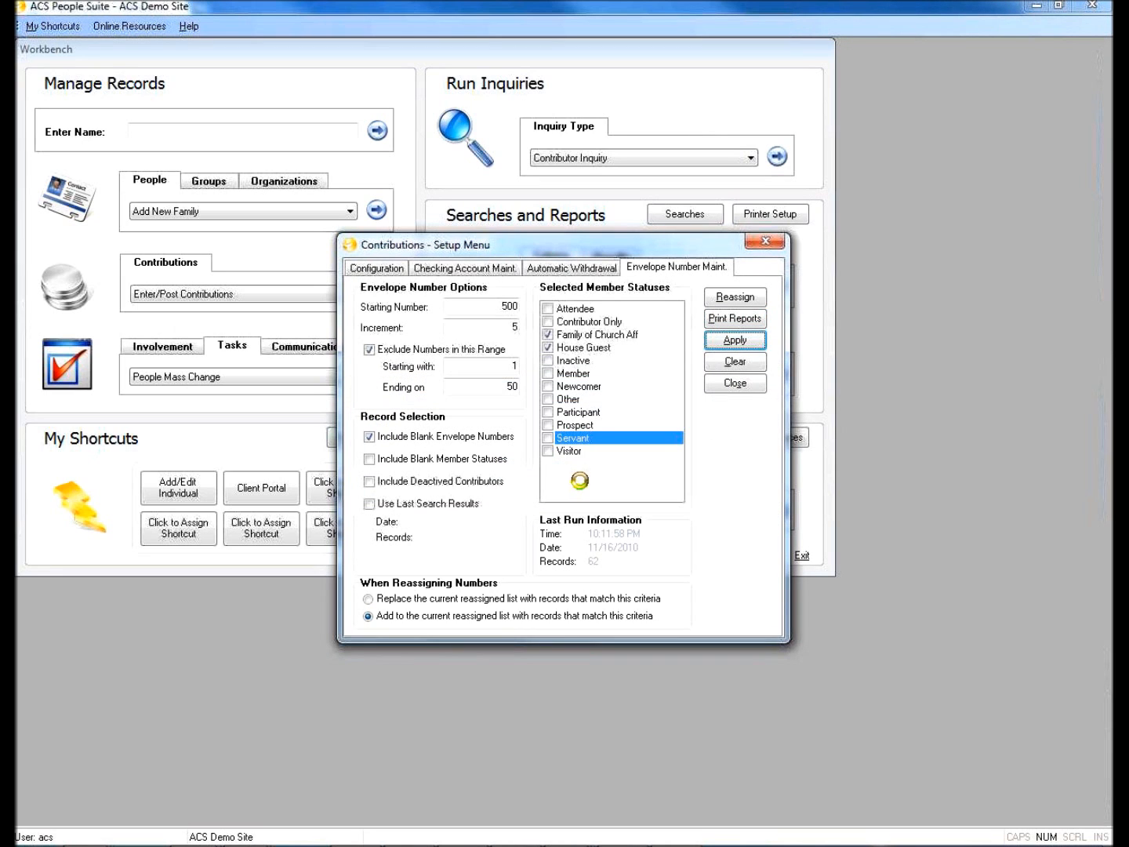
{"action": "left_click", "coordinate": [742, 382]}
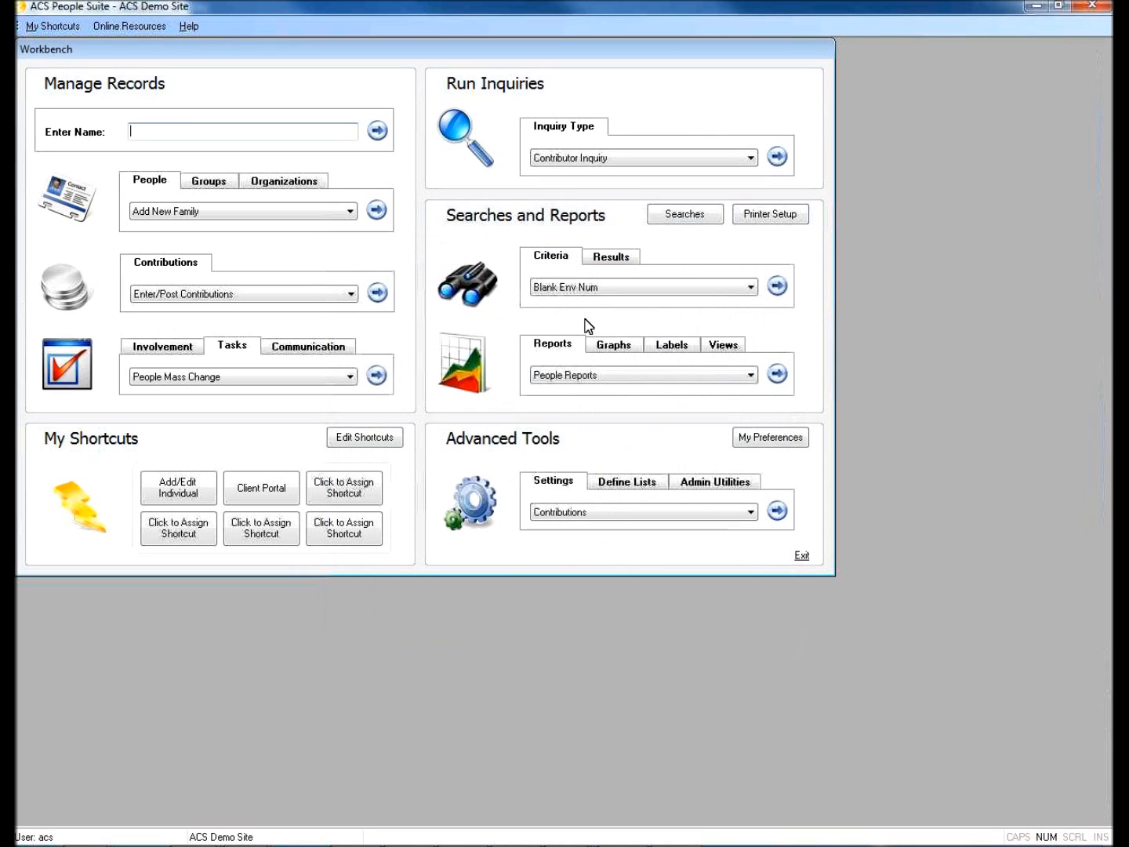
Step: Check the envelope numbers on the individual profiles of the first two contributors in the proof list
{"action": "left_click", "coordinate": [379, 131]}
{"action": "double_click", "coordinate": [220, 281]}
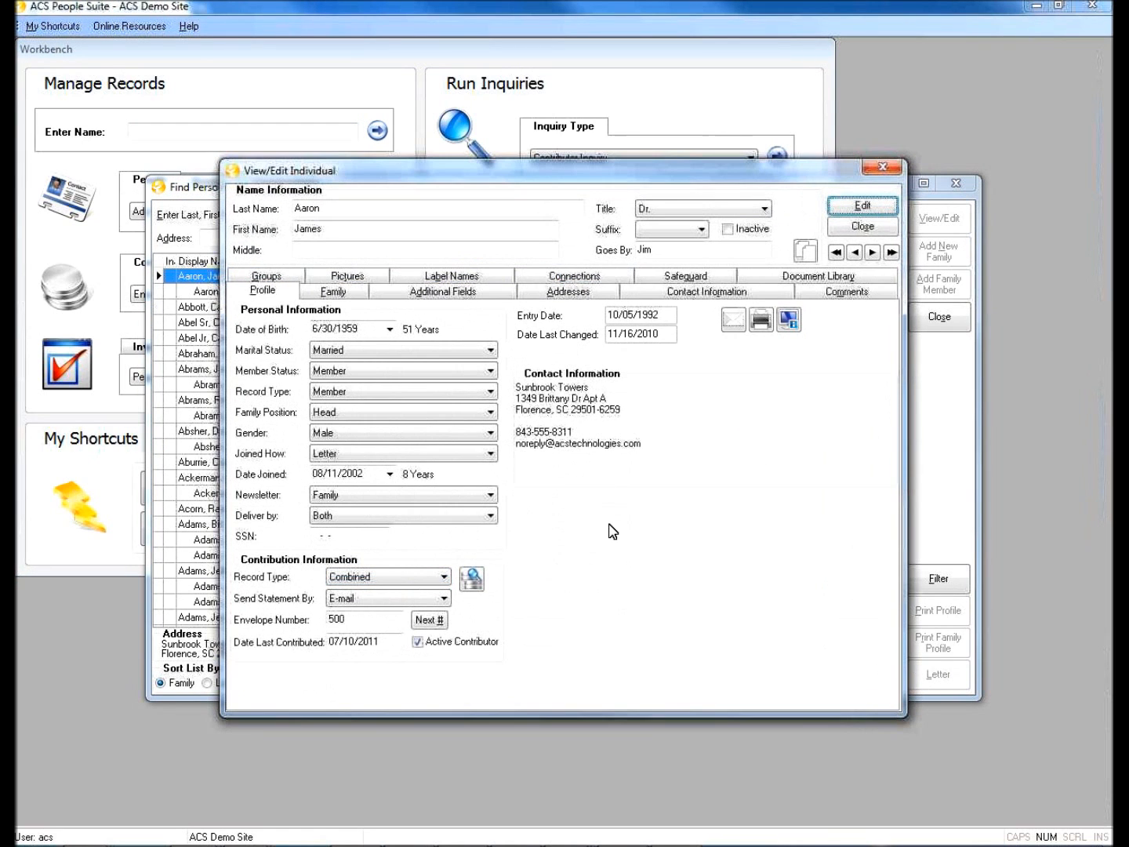
{"action": "left_click", "coordinate": [349, 619]}
{"action": "left_click", "coordinate": [871, 251]}
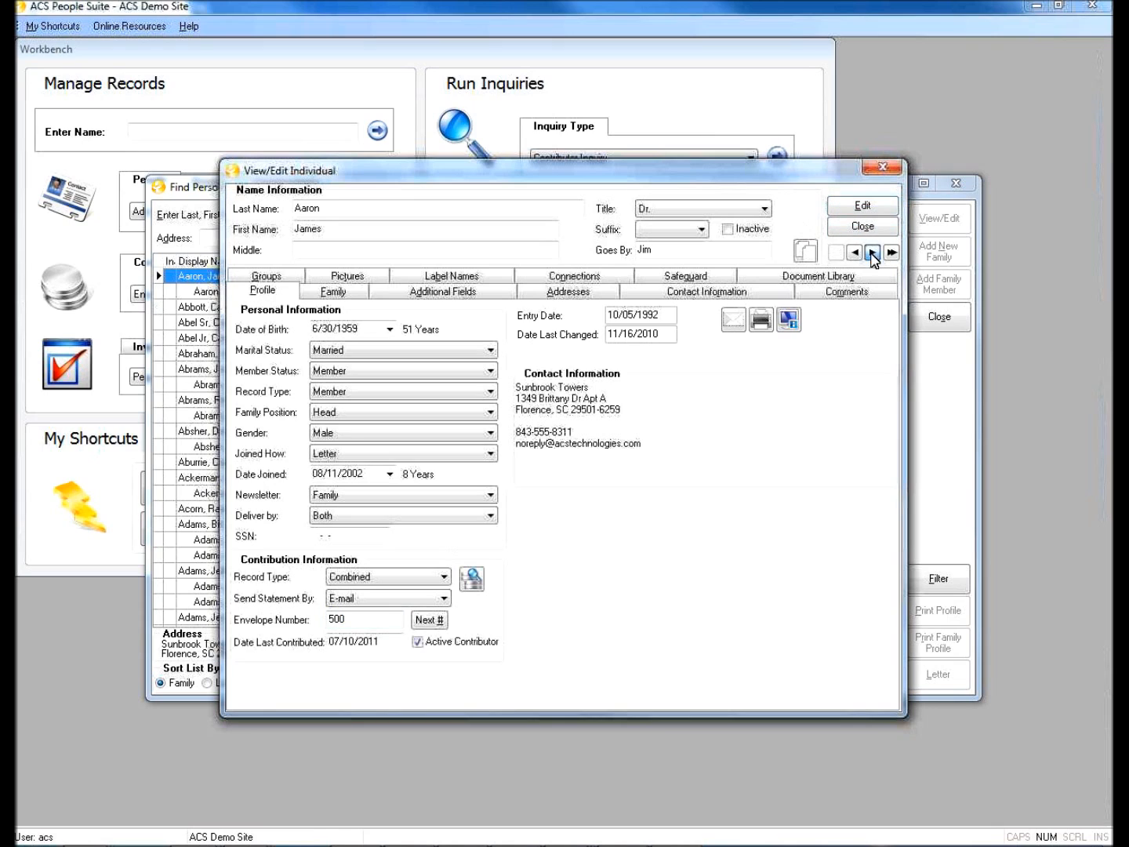
{"action": "left_click", "coordinate": [872, 251]}
{"action": "left_click_drag", "start_coordinate": [361, 617], "coordinate": [293, 625]}
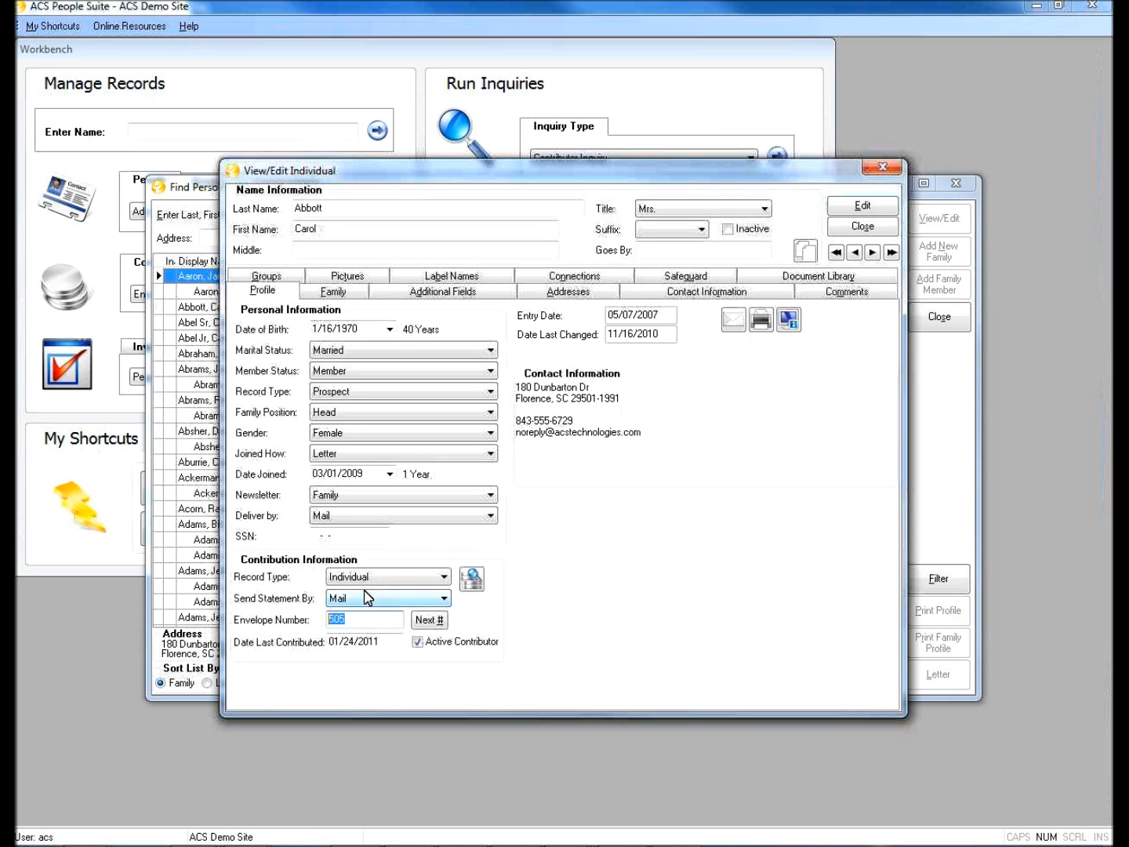
{"action": "left_click", "coordinate": [863, 230]}
{"action": "left_click", "coordinate": [919, 317]}
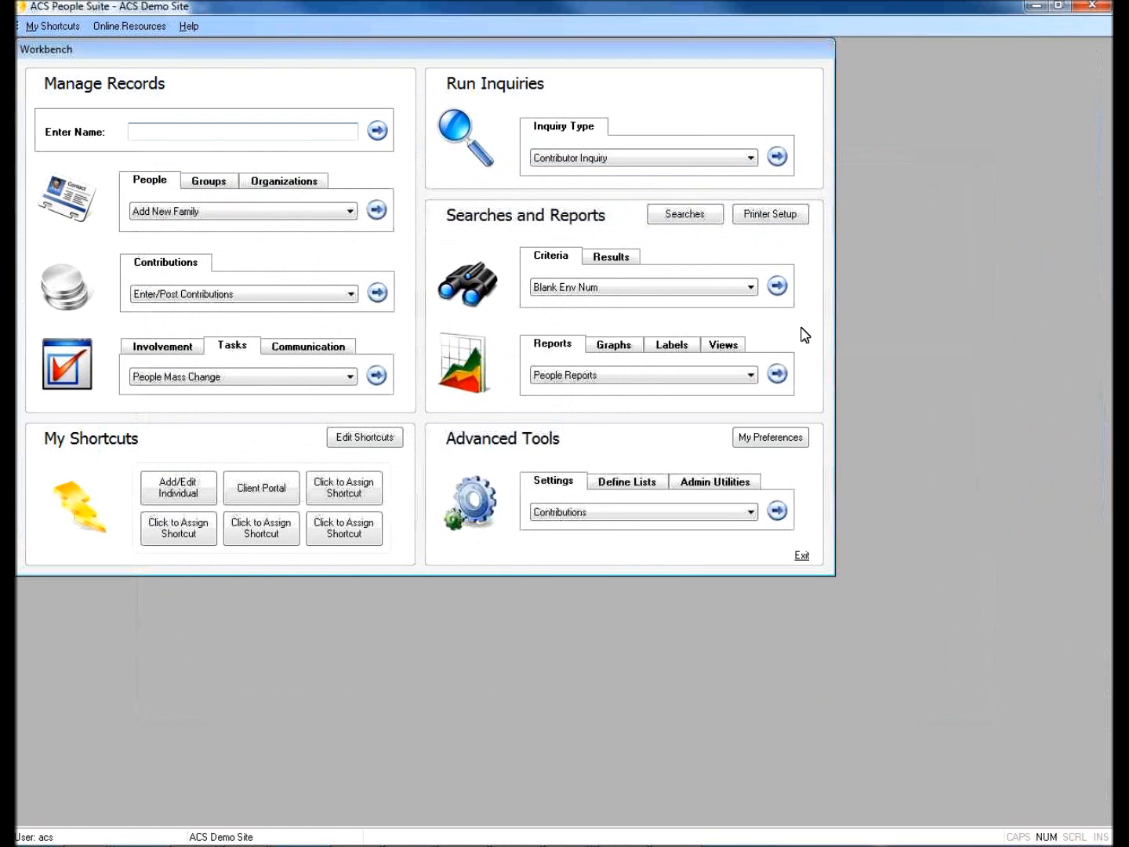
Step: Reopen the Contributions settings at the envelope number maintenance options
{"action": "left_click", "coordinate": [778, 511]}
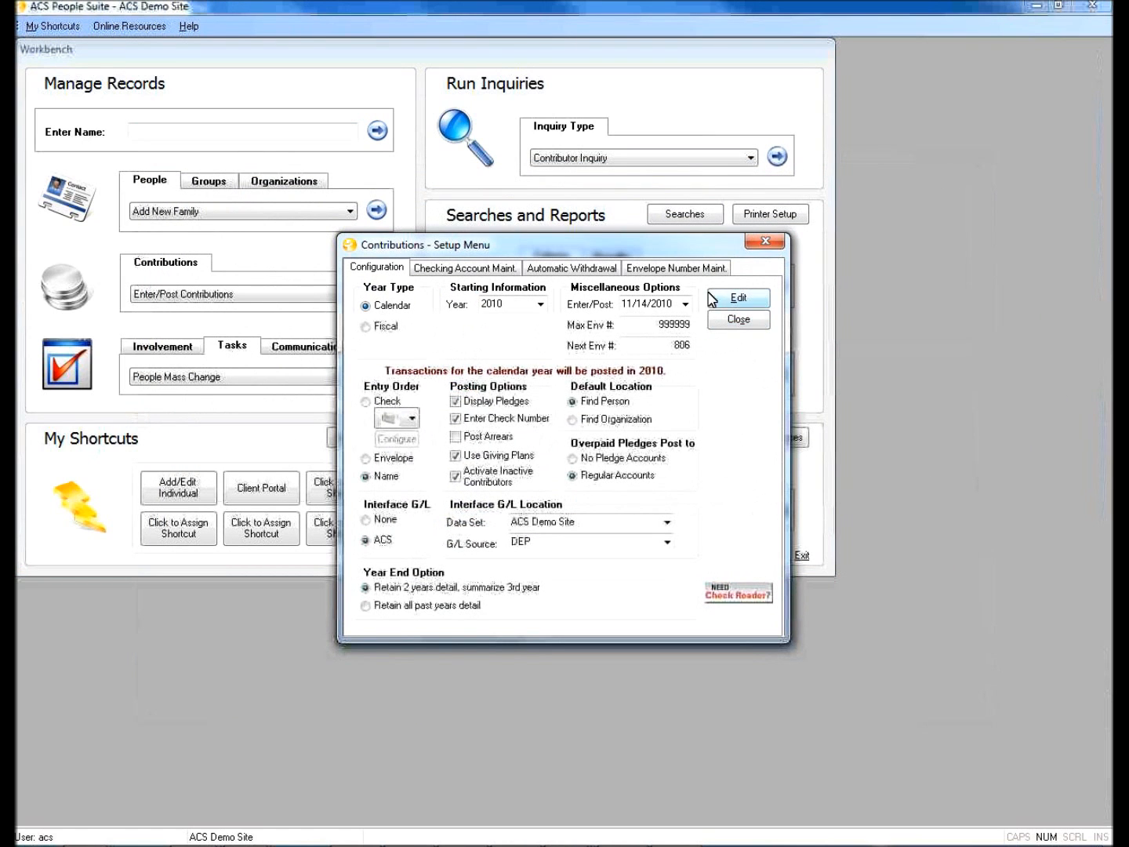
{"action": "left_click", "coordinate": [671, 273]}
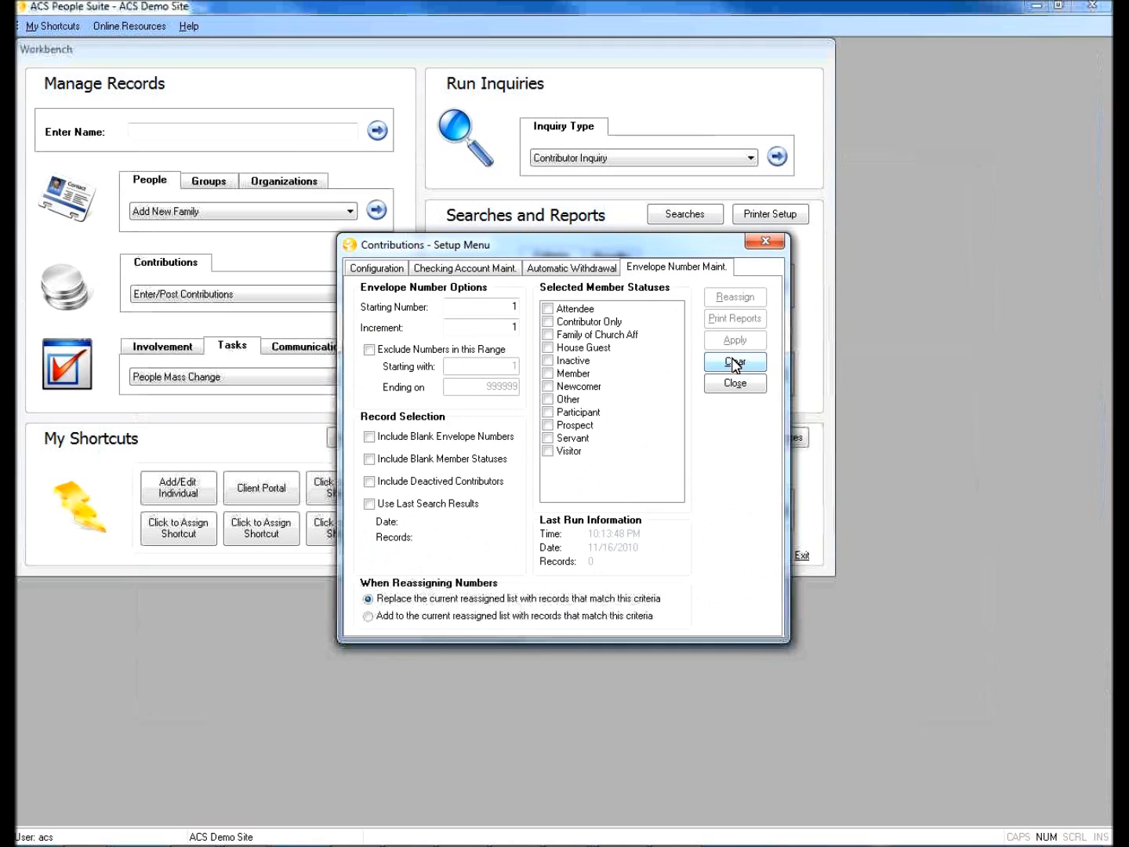